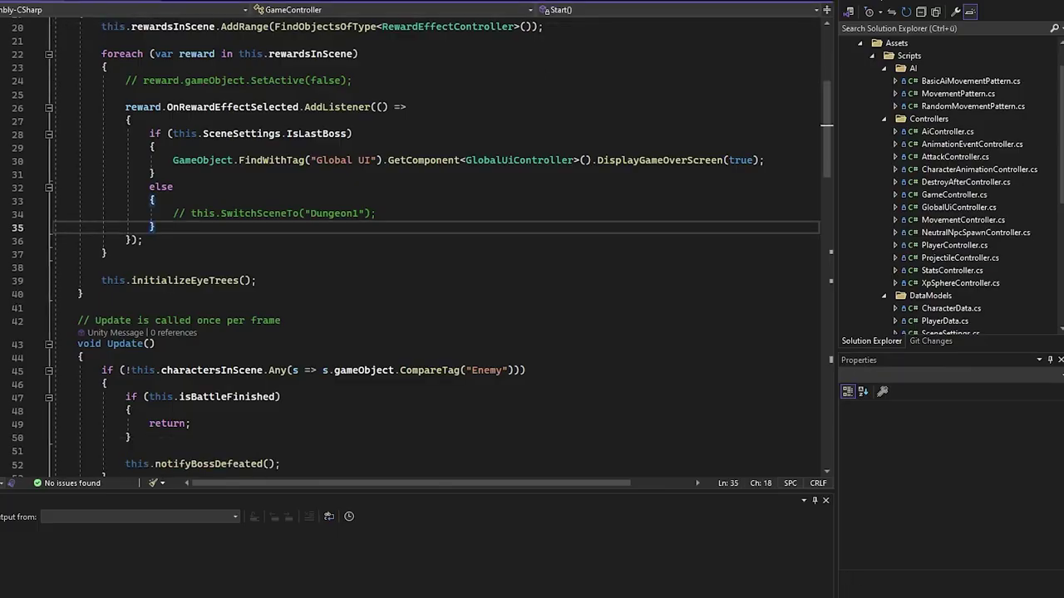
scroll(432, 250, up, 1)
scroll(432, 250, down, 9)
scroll(432, 250, down, 14)
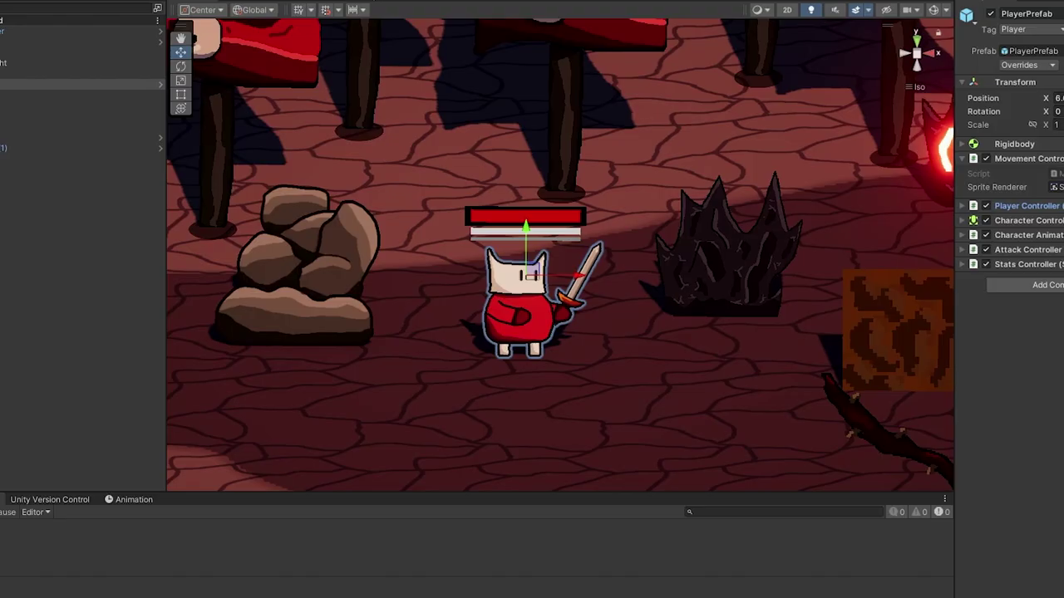
drag(954, 350, 613, 349)
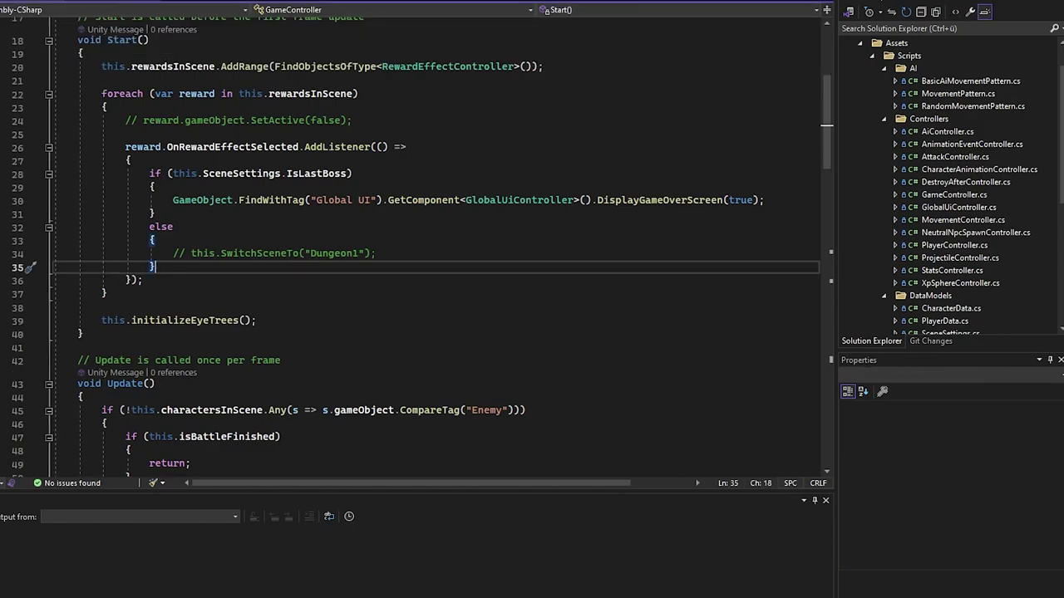
scroll(415, 249, down, 5)
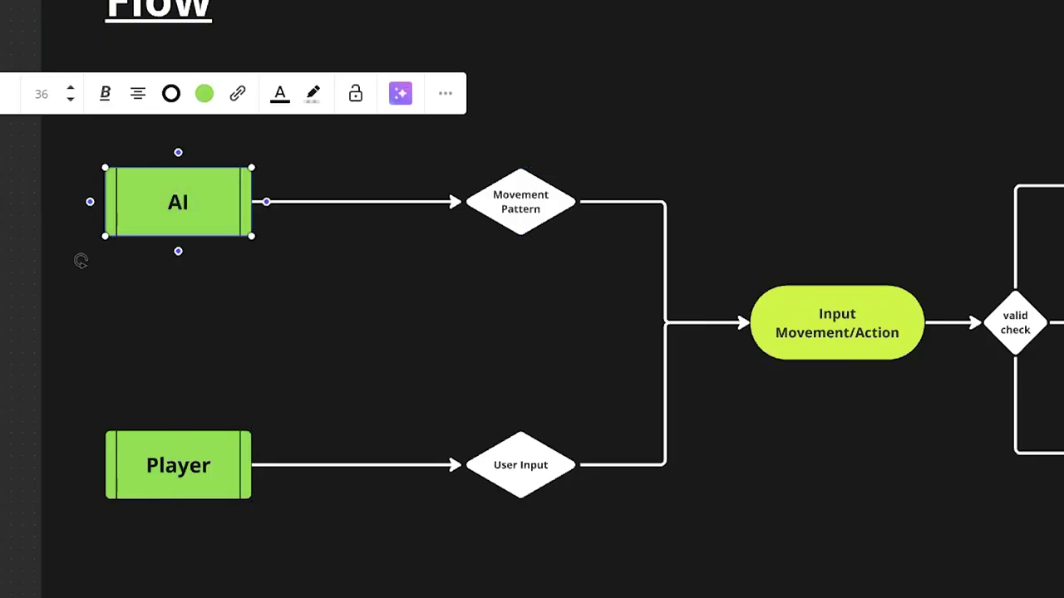
Shift the AI block slightly up and right, and raise the Movement Pattern decision so their connector runs straight
mouse_move(178, 202)
mouse_down()
mouse_move(169, 238)
mouse_move(184, 193)
mouse_up()
click(520, 201)
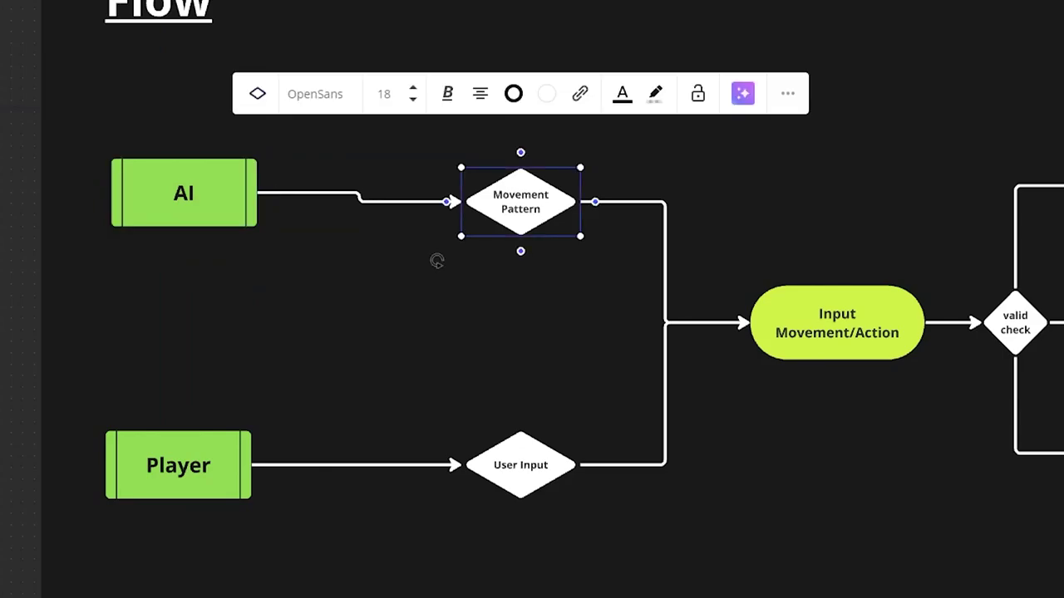
mouse_move(520, 201)
mouse_down()
mouse_move(521, 155)
mouse_move(520, 247)
mouse_move(520, 158)
mouse_move(520, 192)
mouse_up()
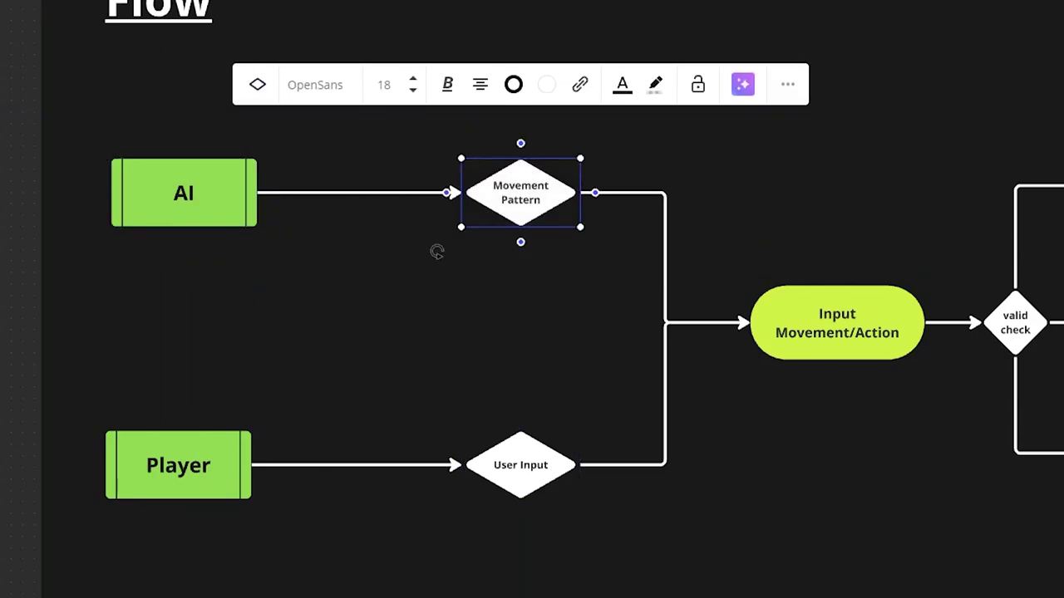
Examine the User Input decision and the Attack, Move and Interaction states in the flowchart
click(521, 464)
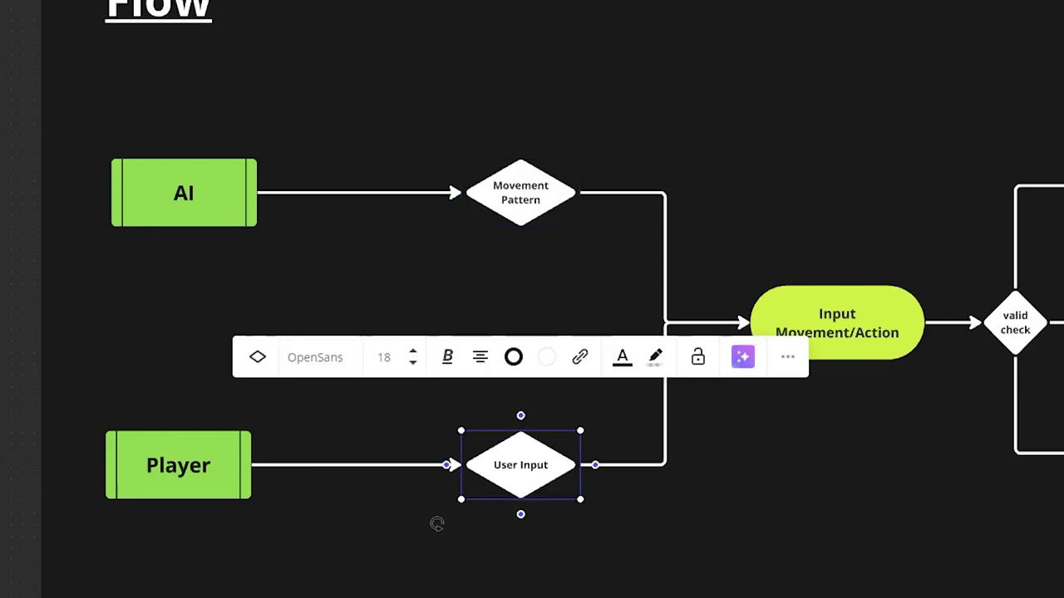
mouse_move(520, 465)
mouse_down()
mouse_move(506, 465)
mouse_move(521, 465)
mouse_up()
key(Escape)
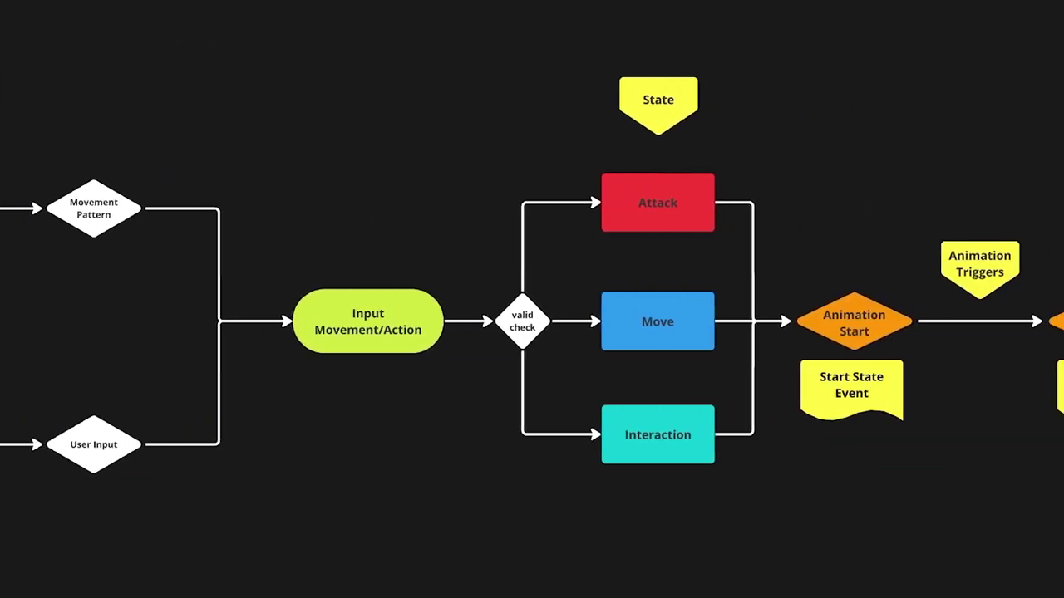
click(657, 202)
click(657, 320)
click(657, 434)
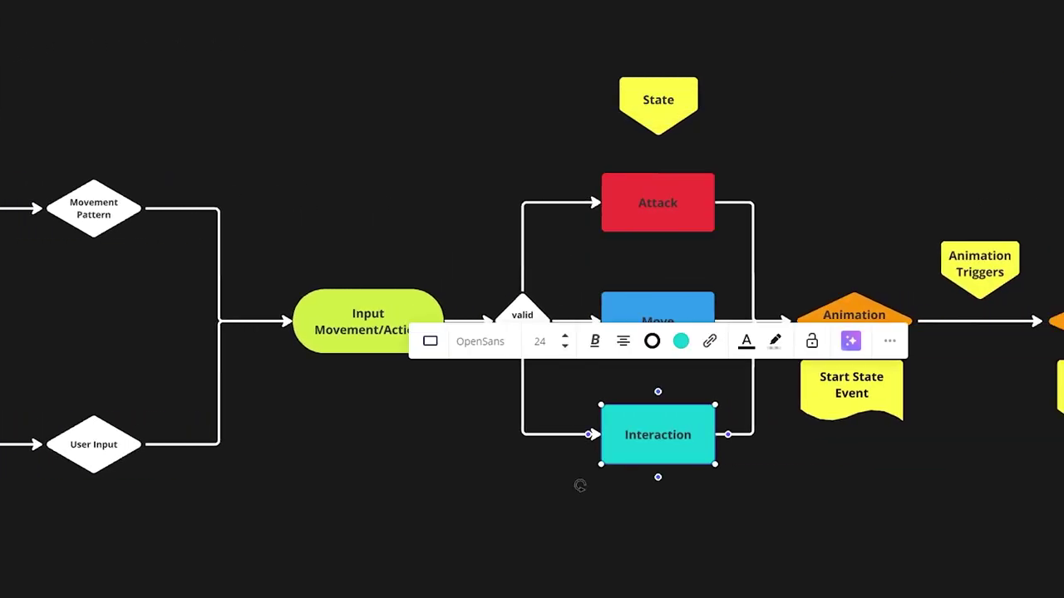
key(Escape)
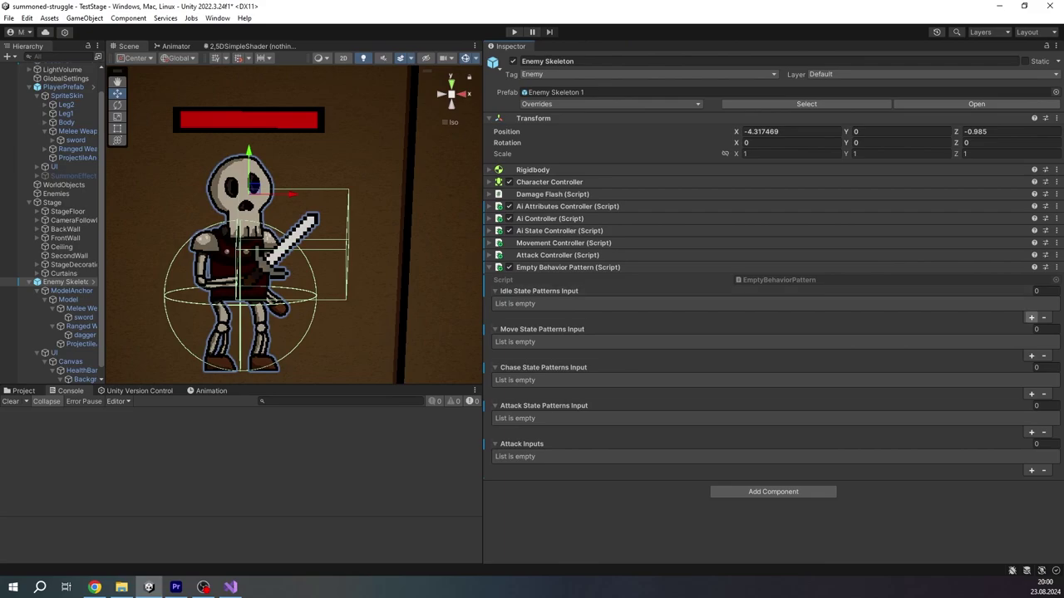
Add two Idle State patterns to the Enemy Skeleton's Empty Behavior Pattern, with radius 5 for the first and 3 for the second
click(1031, 318)
click(1031, 340)
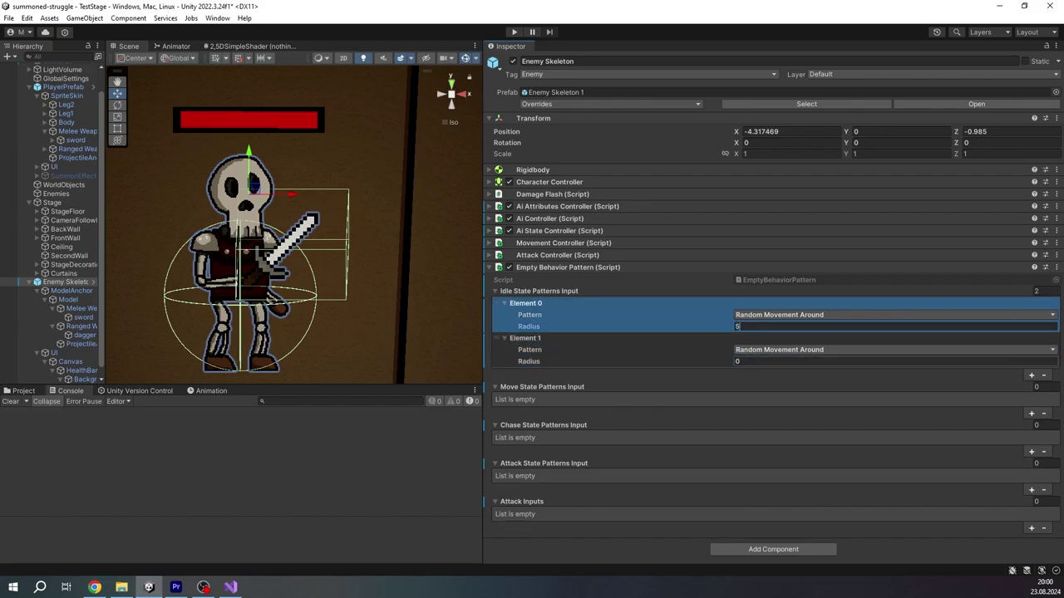
key(Tab)
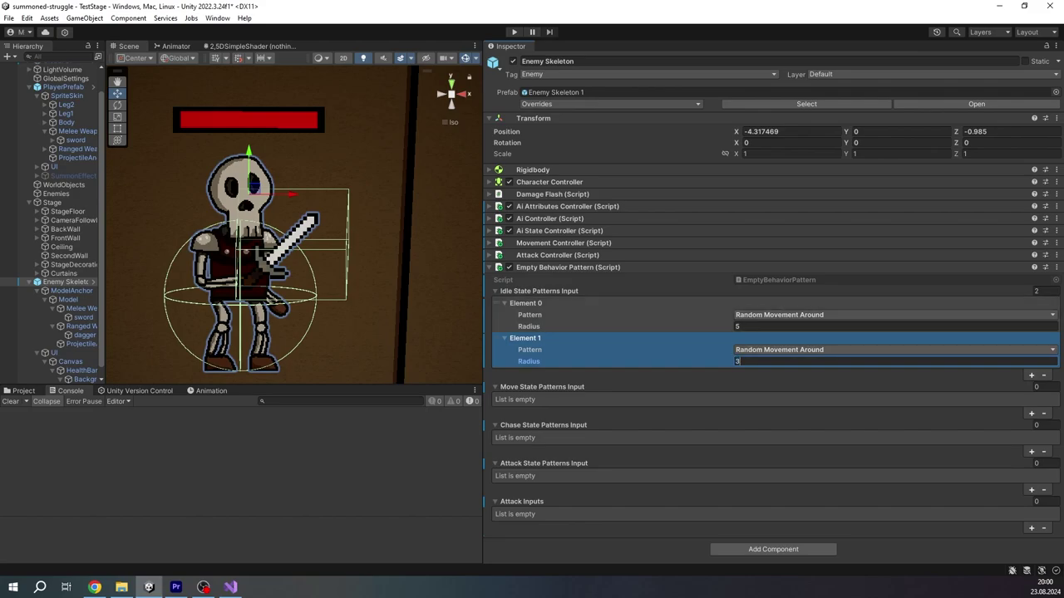
Set the second idle pattern to Chase When In Reach, keeping Random Movement Around for the first
click(783, 350)
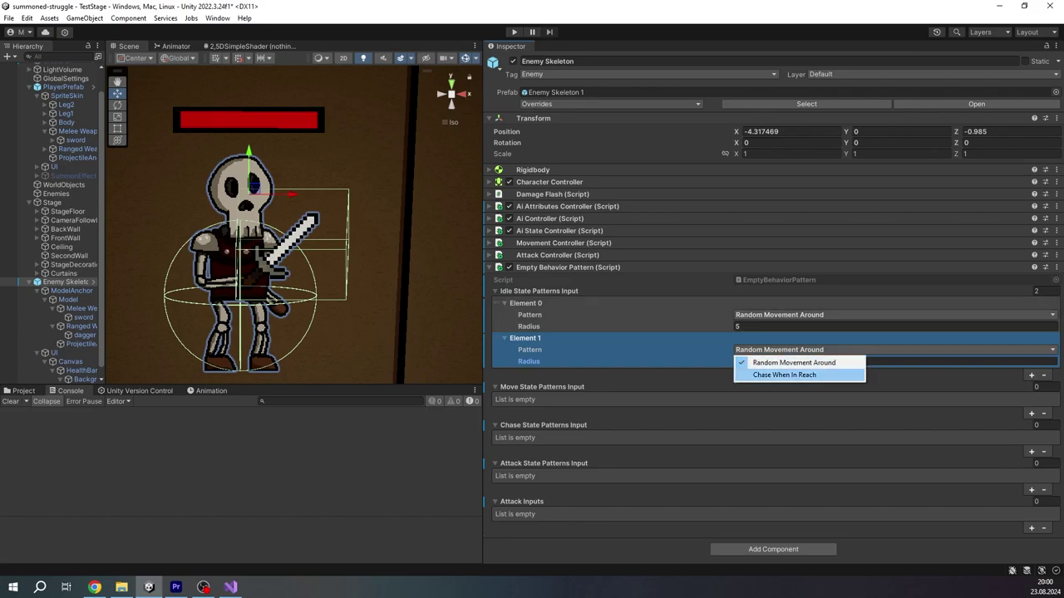
click(784, 374)
click(784, 315)
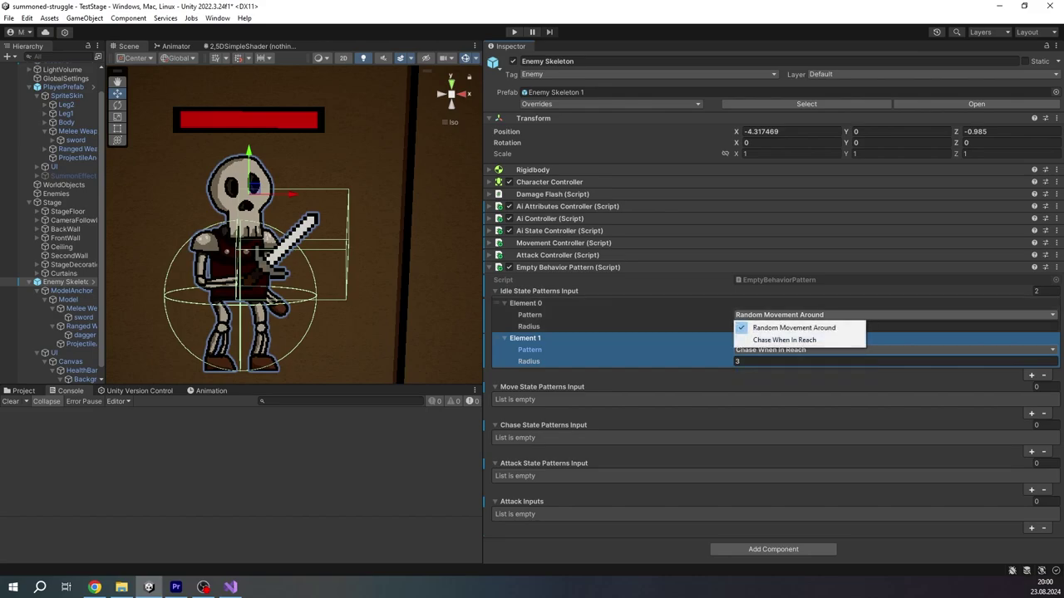
click(793, 327)
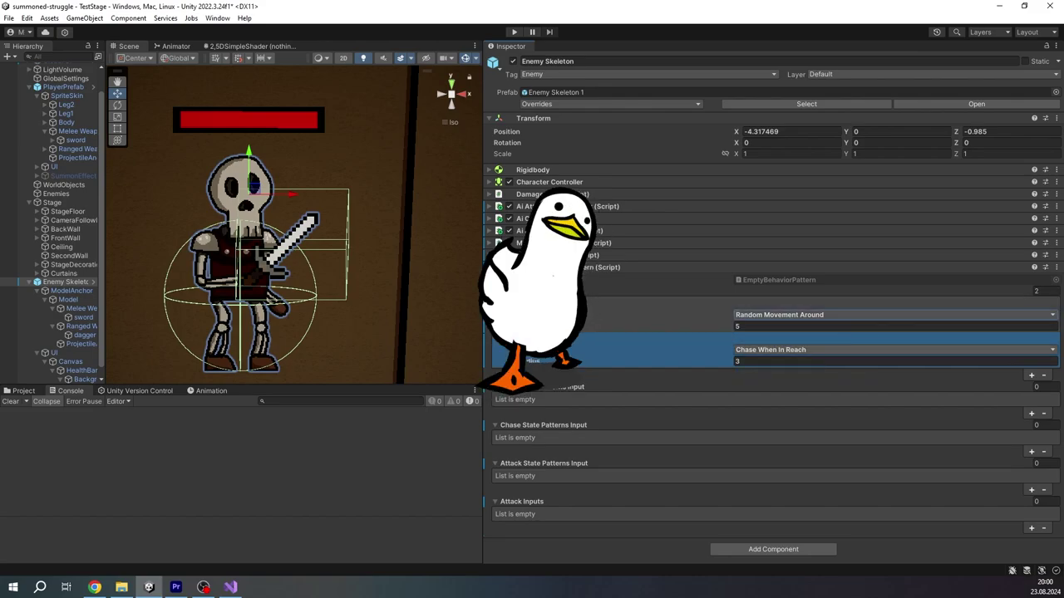
click(784, 350)
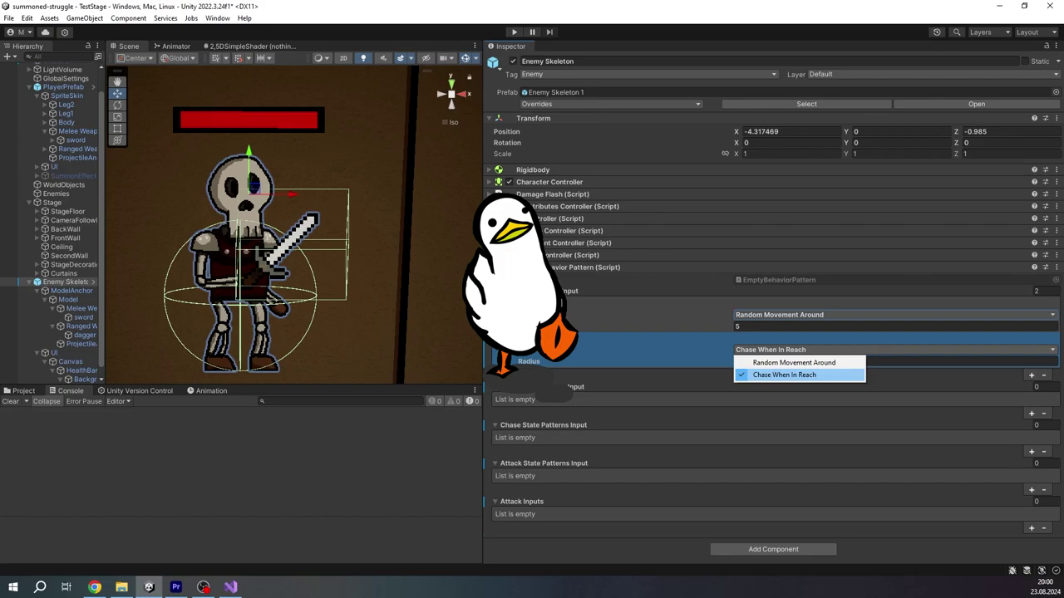
click(784, 374)
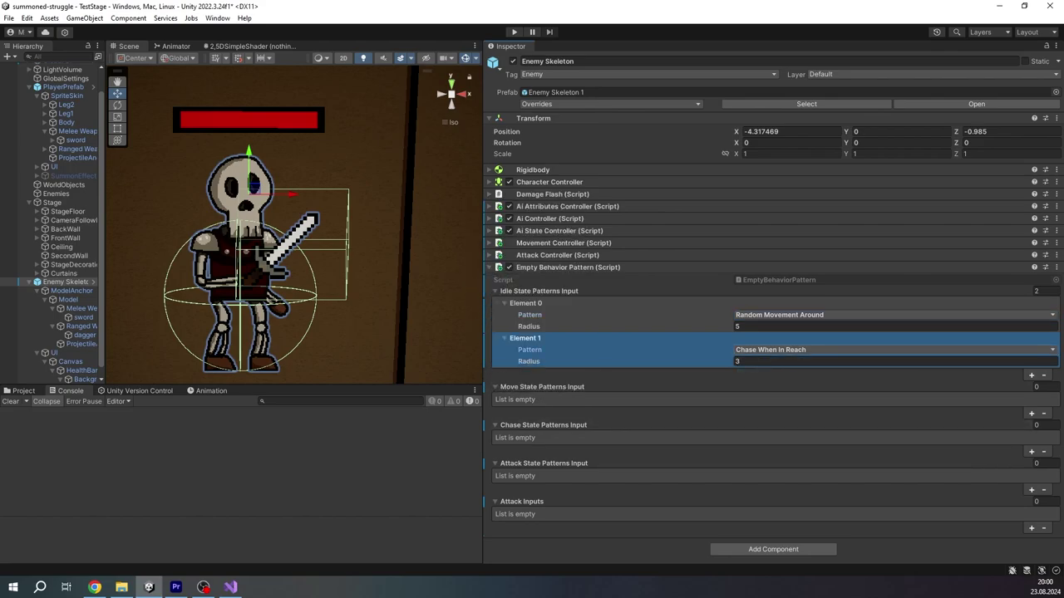
Add a Chase State pattern Attack On Reach with radius 3, an Attack State pattern Simple Attack with radius 1, and an empty Attack Inputs entry
click(1031, 452)
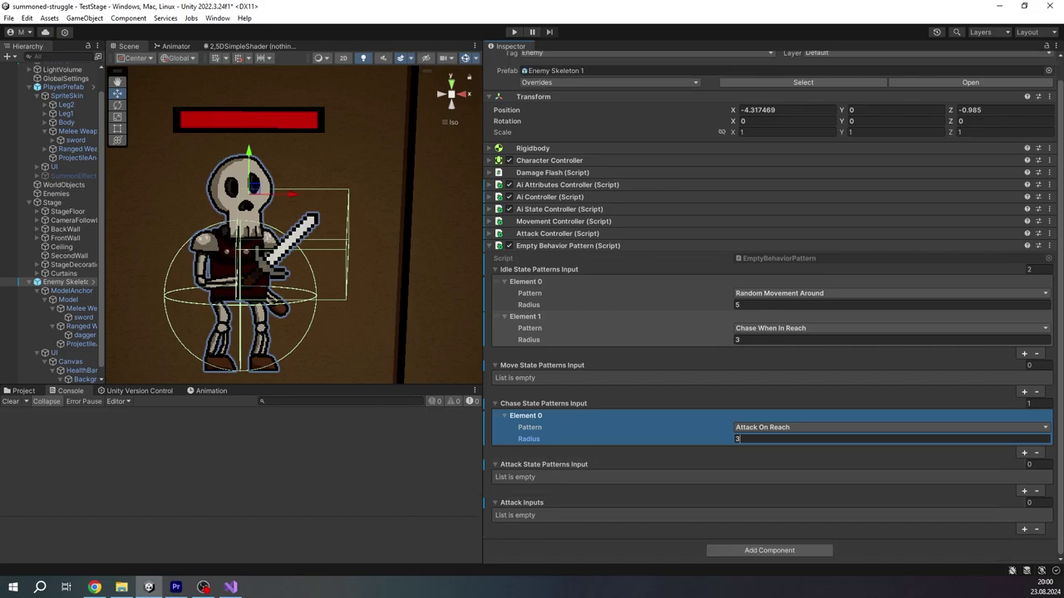
click(1024, 530)
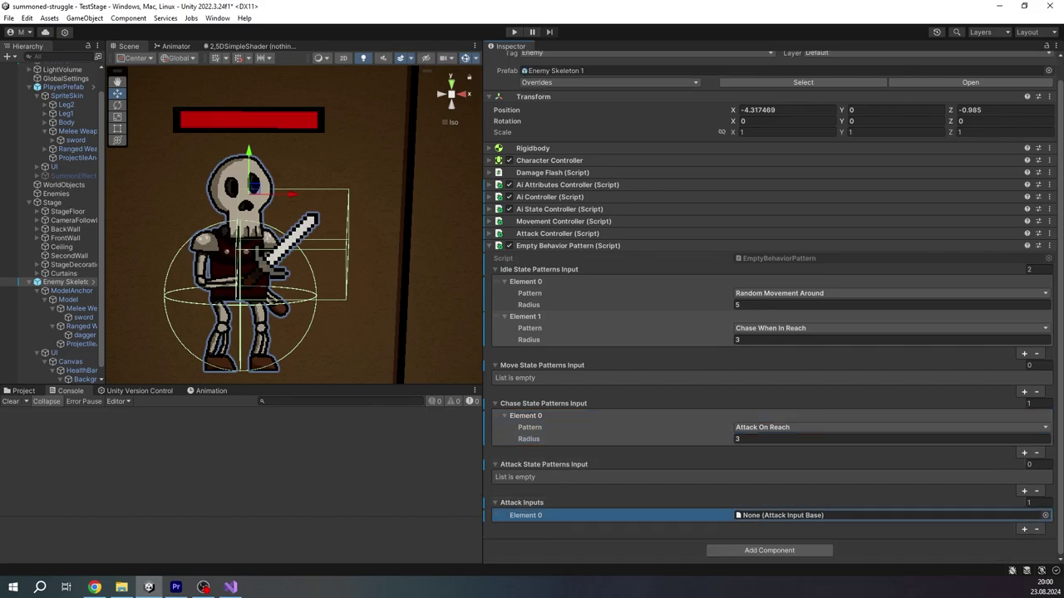
click(1024, 490)
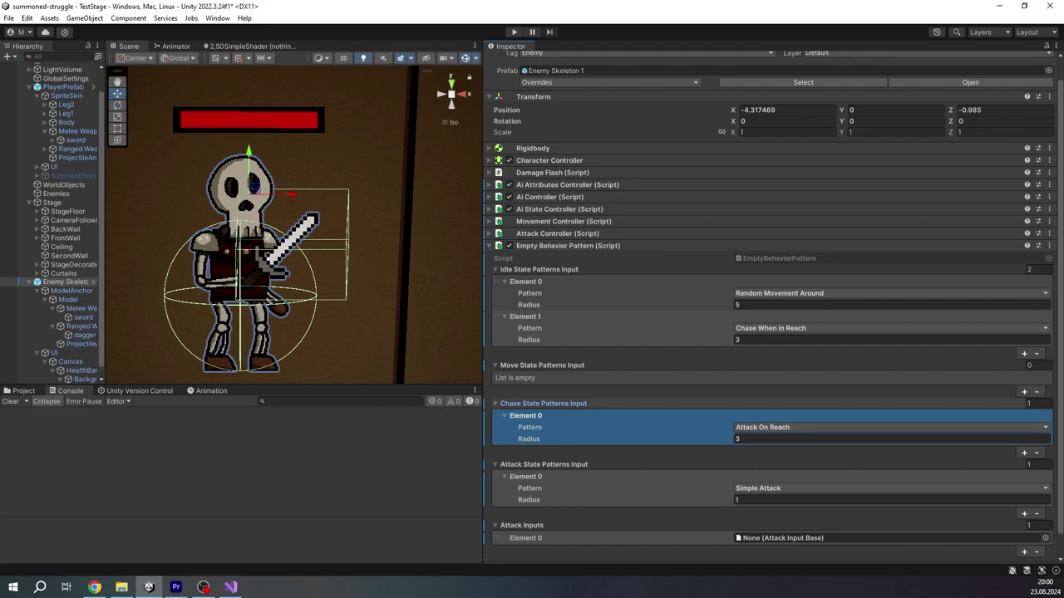
scroll(768, 333, down, 1)
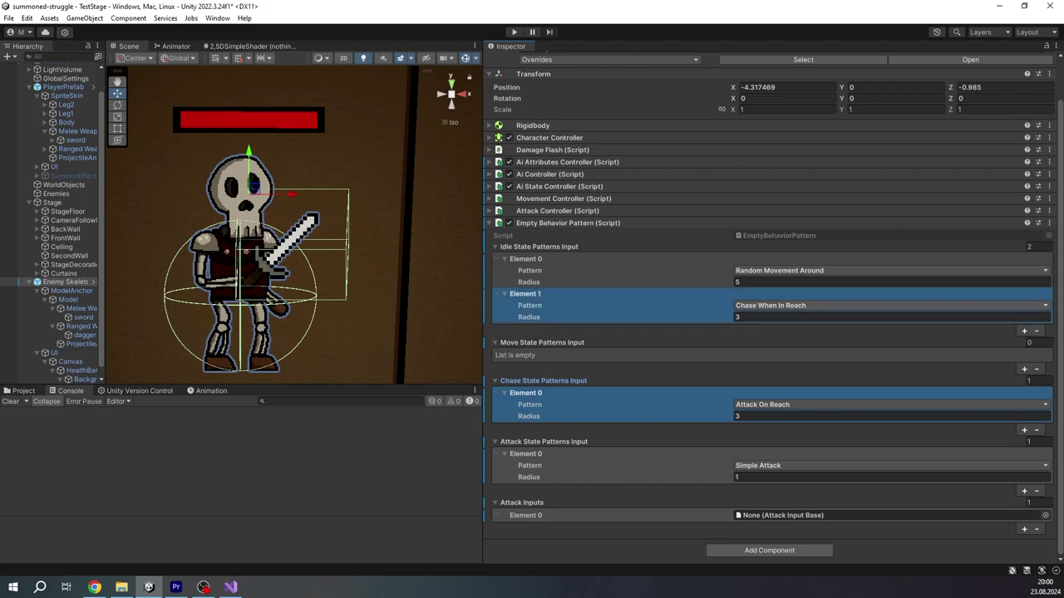
click(781, 305)
click(781, 305)
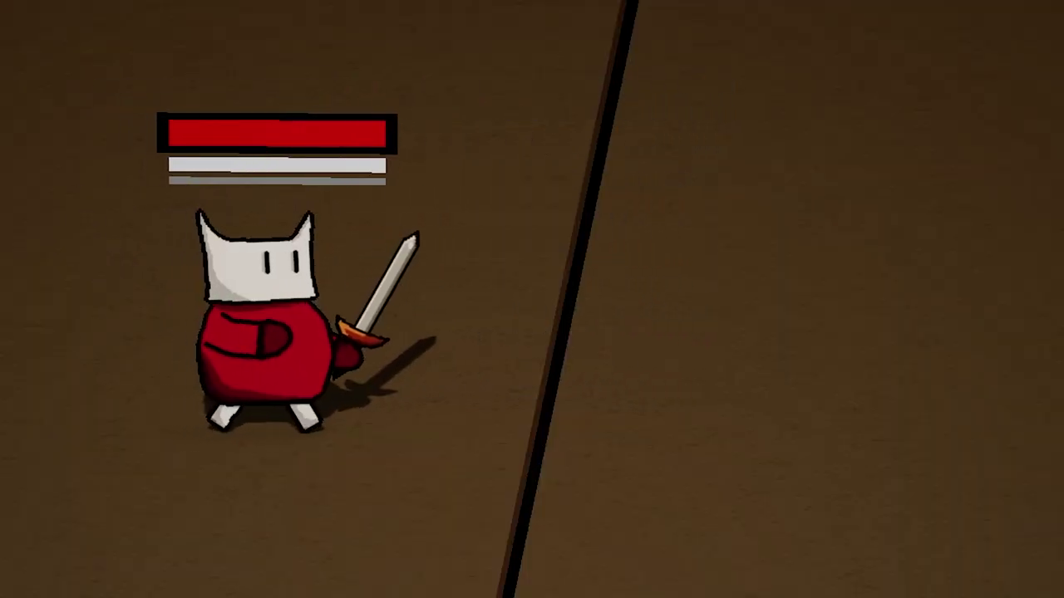
key(a)
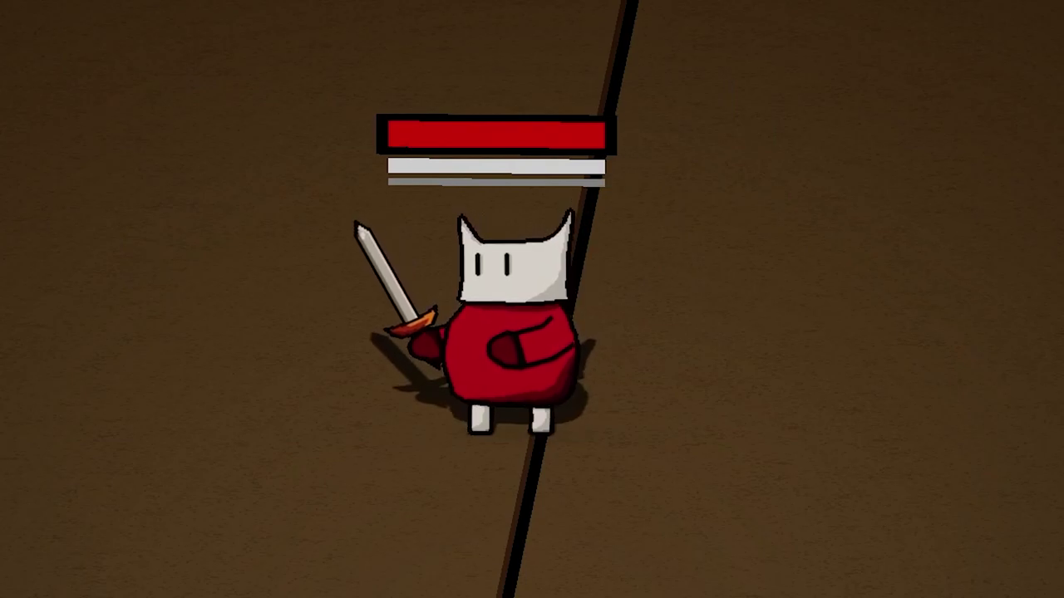
key(d)
key(a)
key(d)
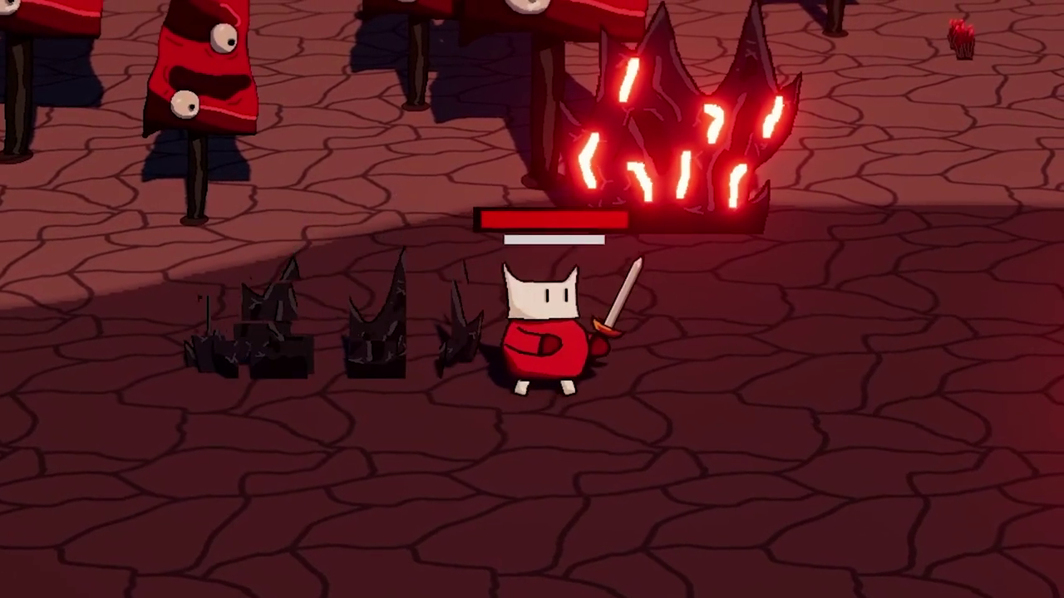
key(d)
key(w)
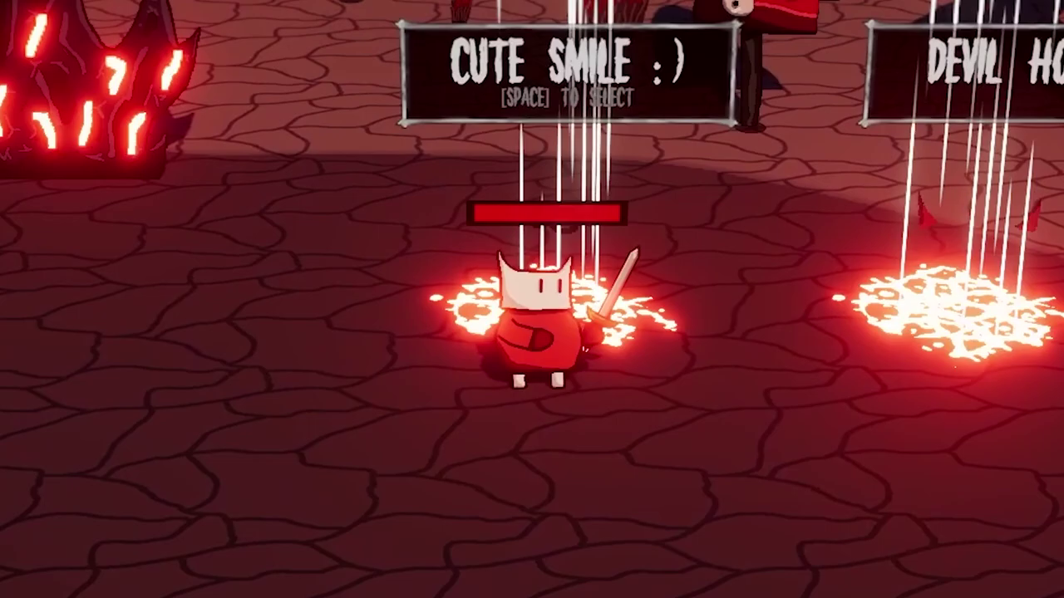
key(a)
key(s)
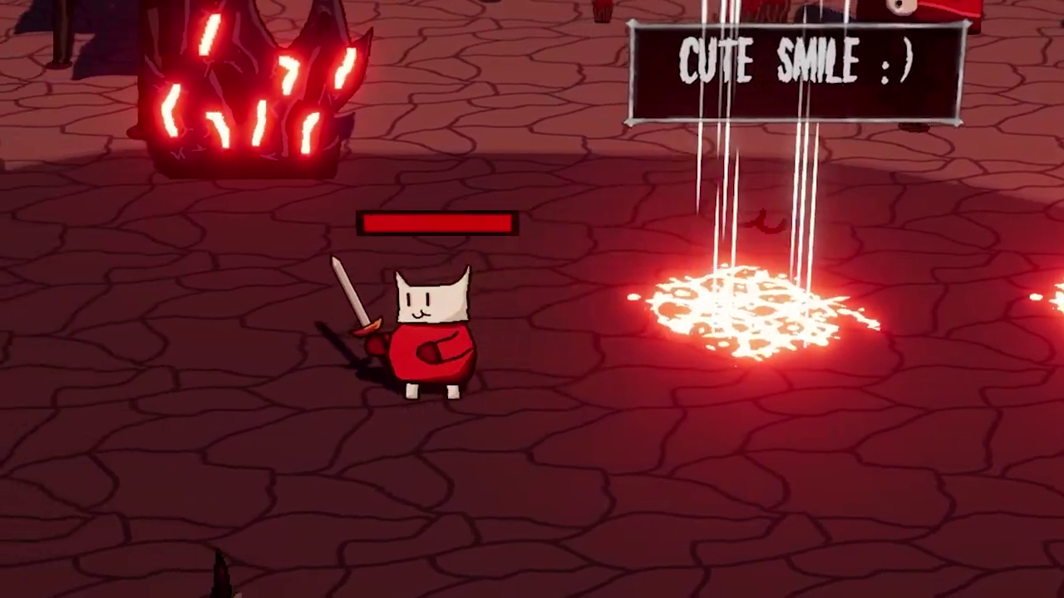
key(d)
key(space)
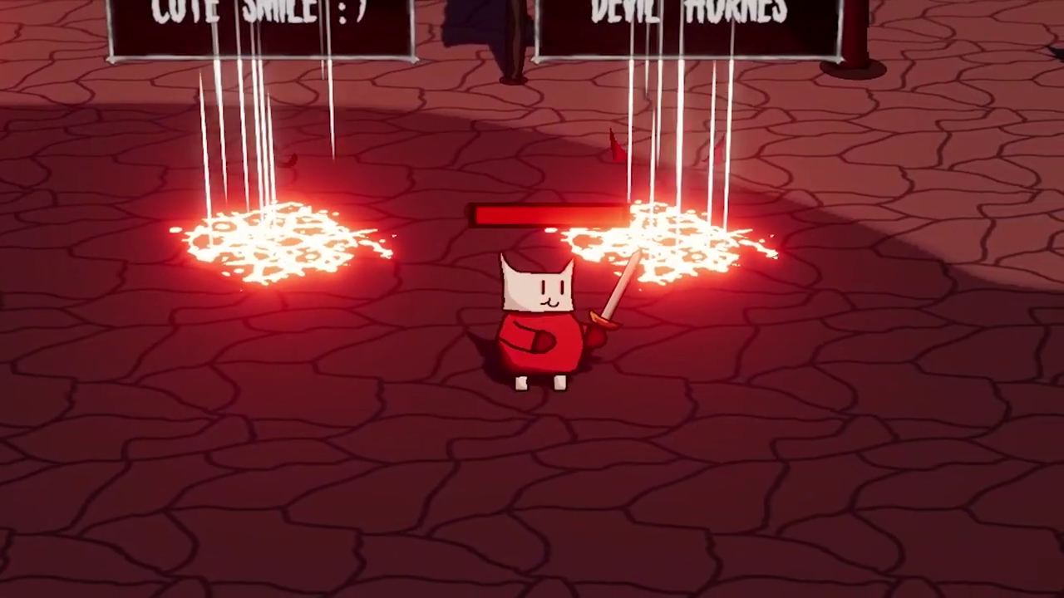
key(d)
key(w)
key(a)
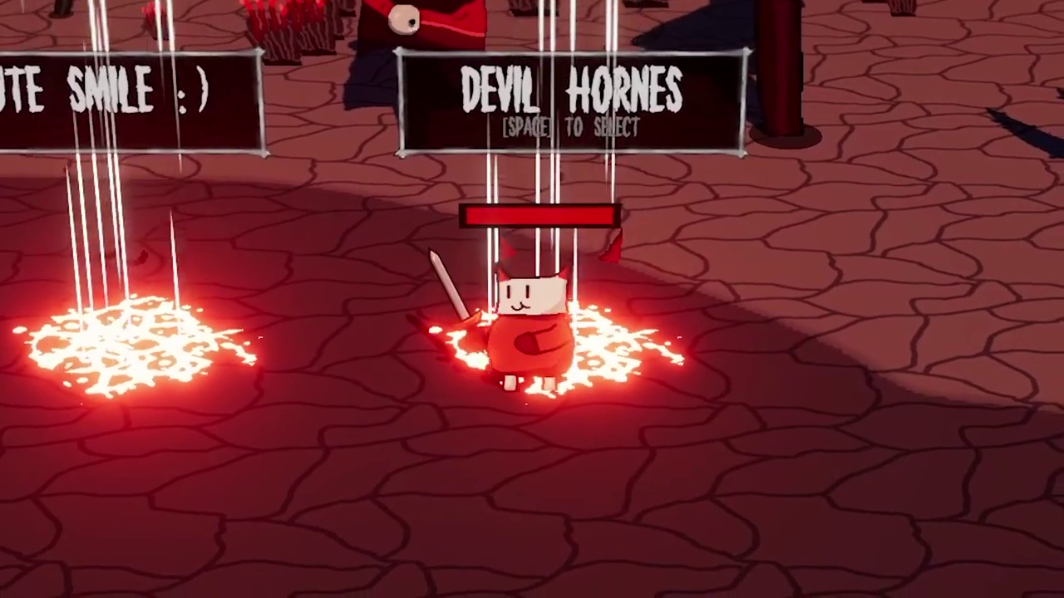
key(a)
key(w)
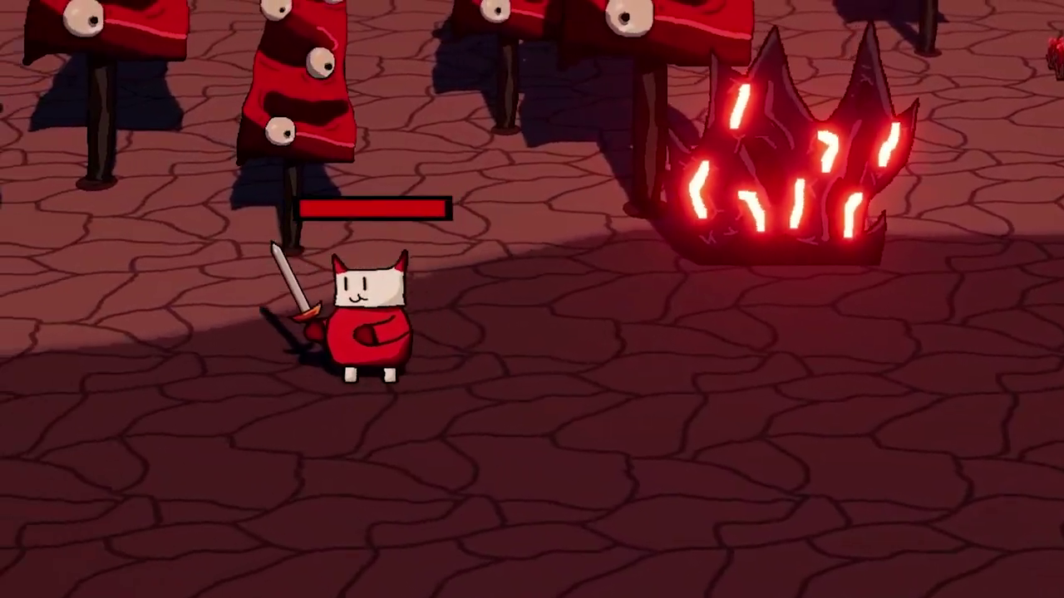
key(a)
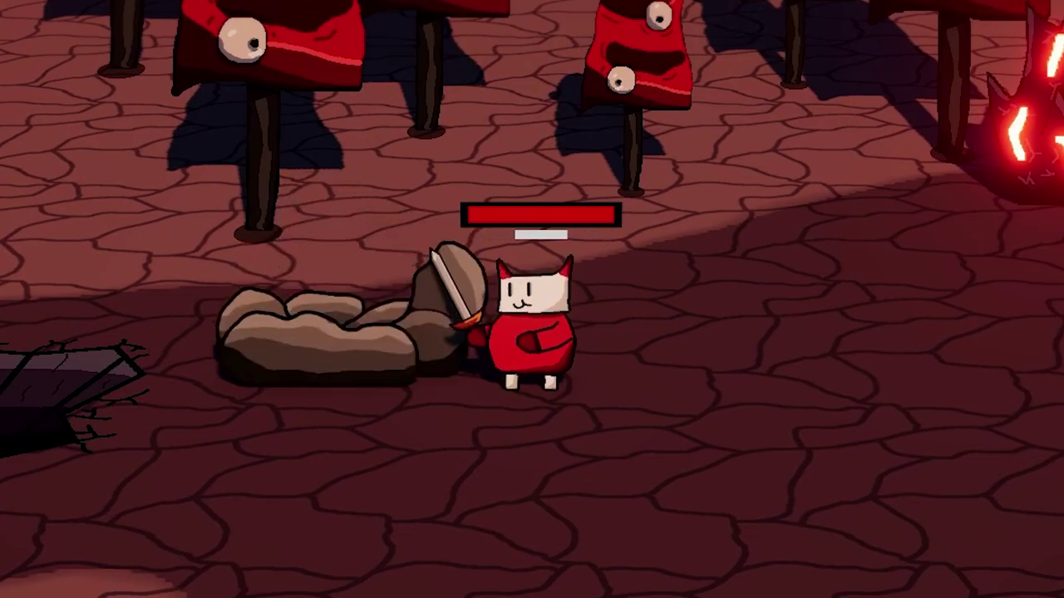
key(d)
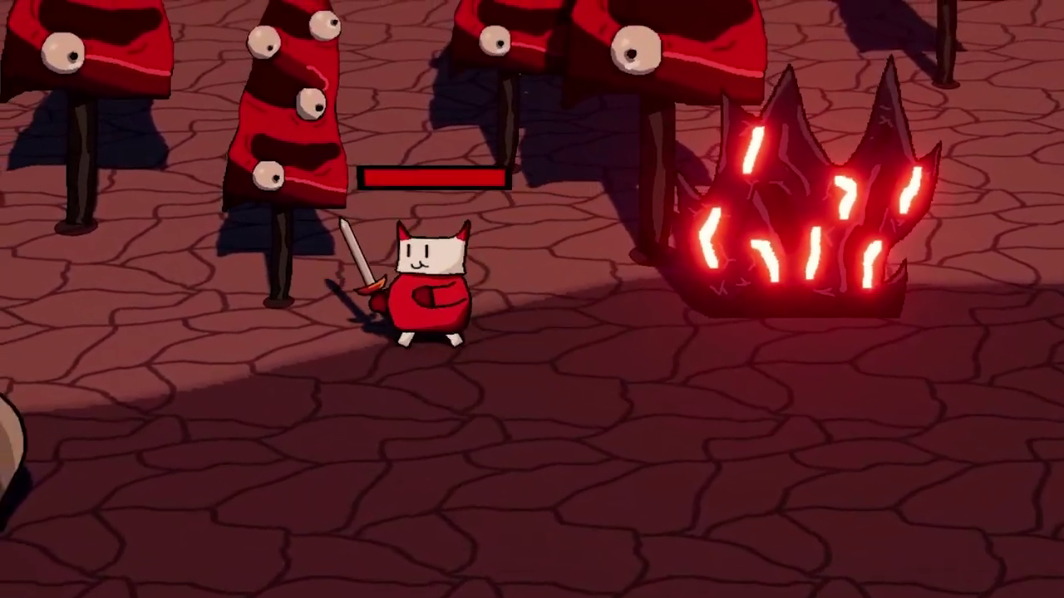
key(d)
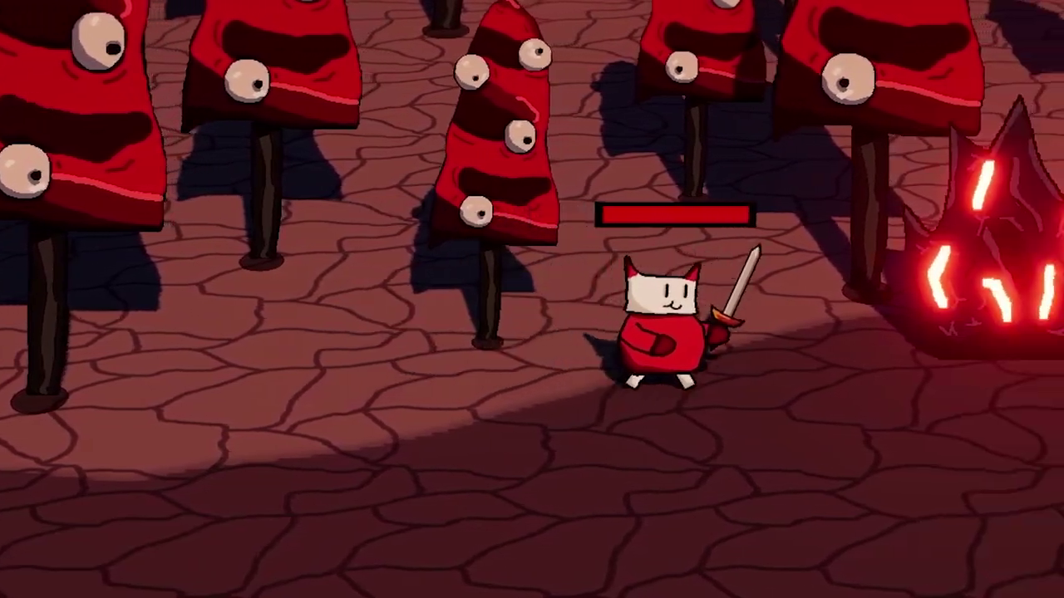
key(a)
key(d)
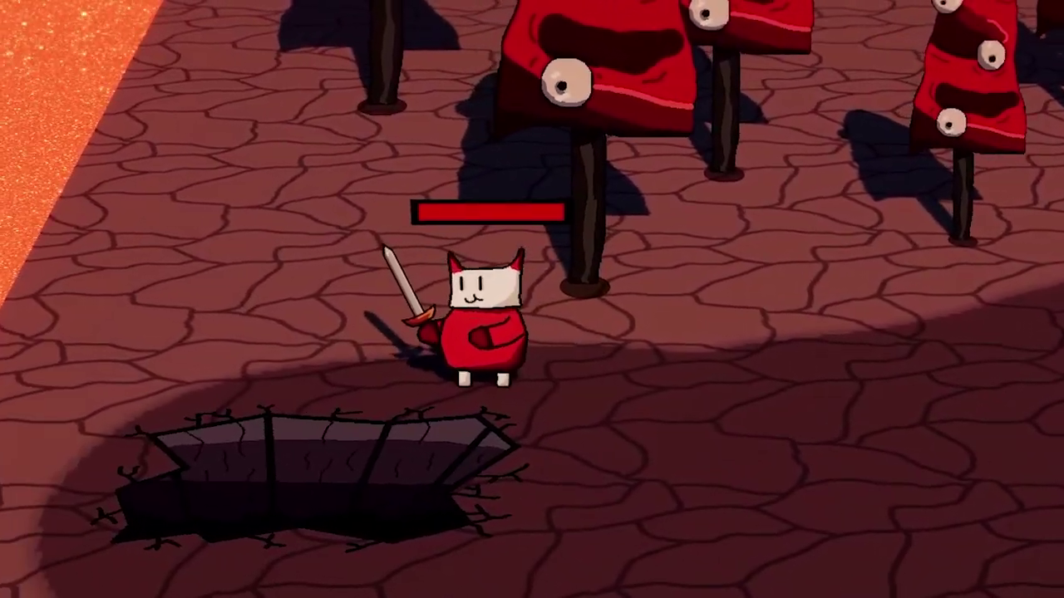
key(d)
key(w)
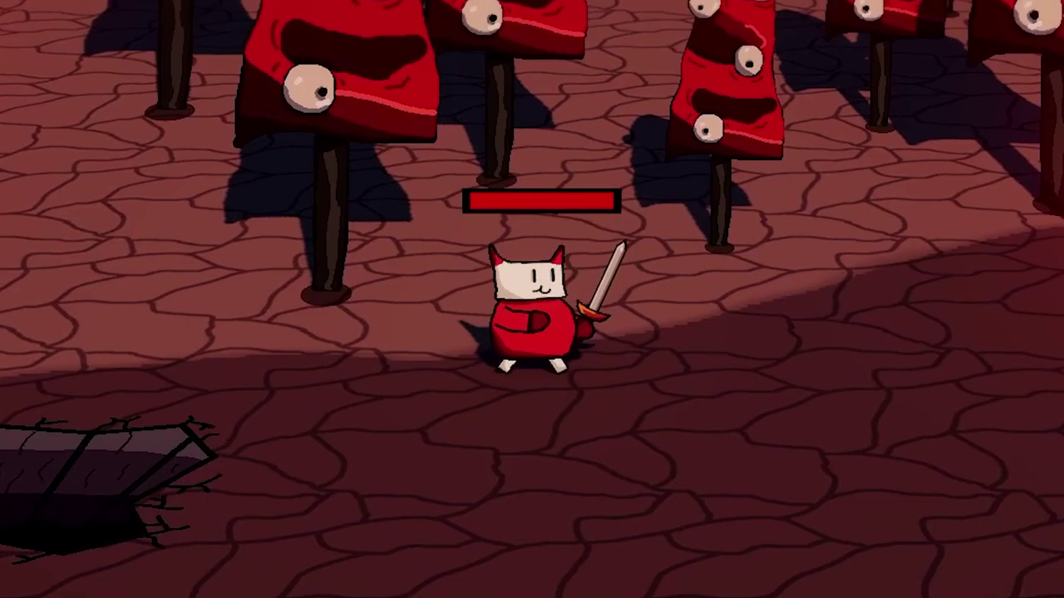
key(d)
key(s)
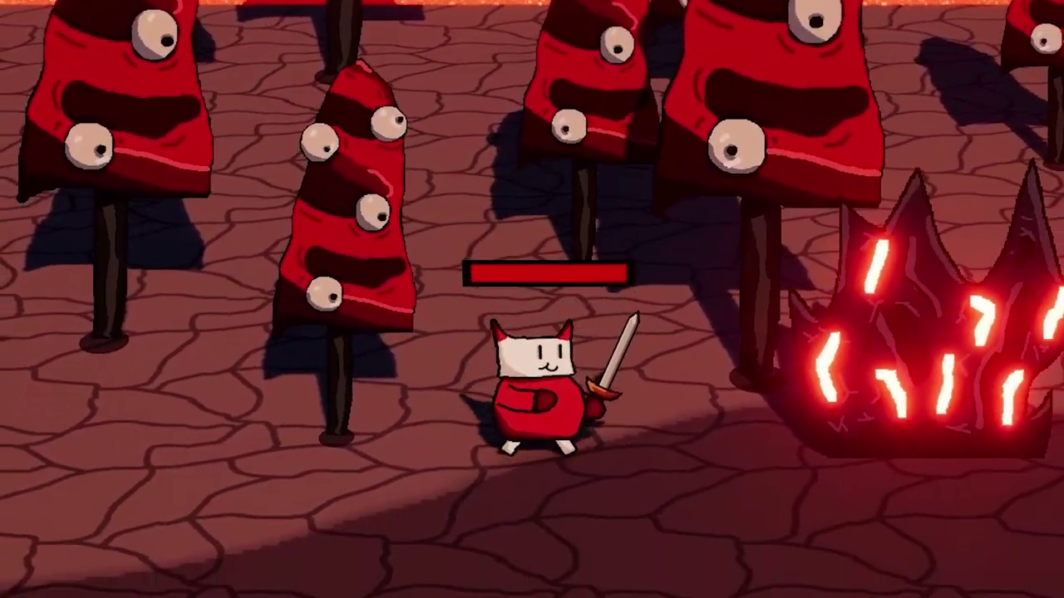
key(a)
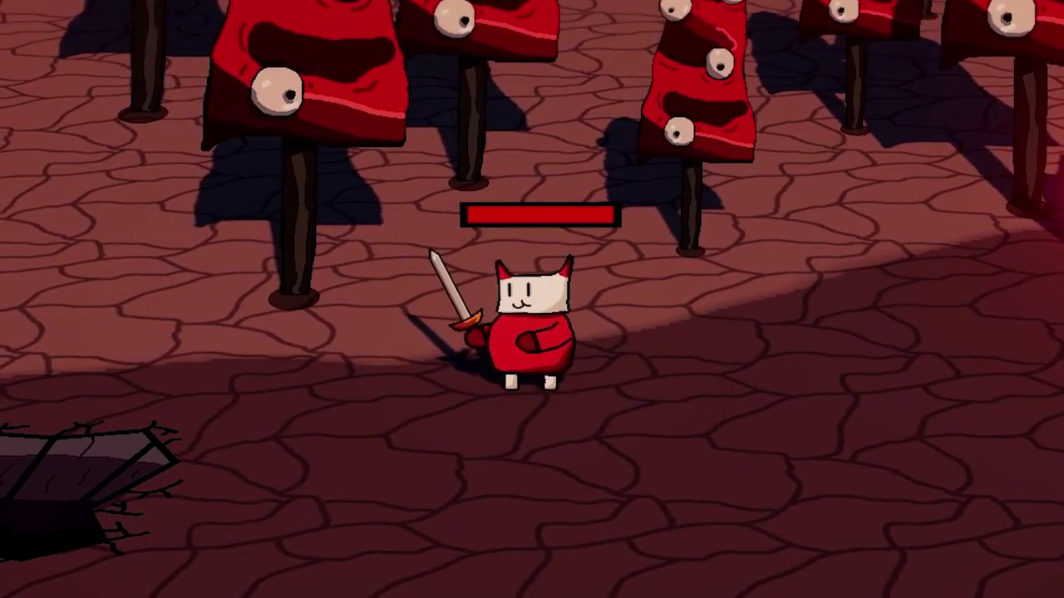